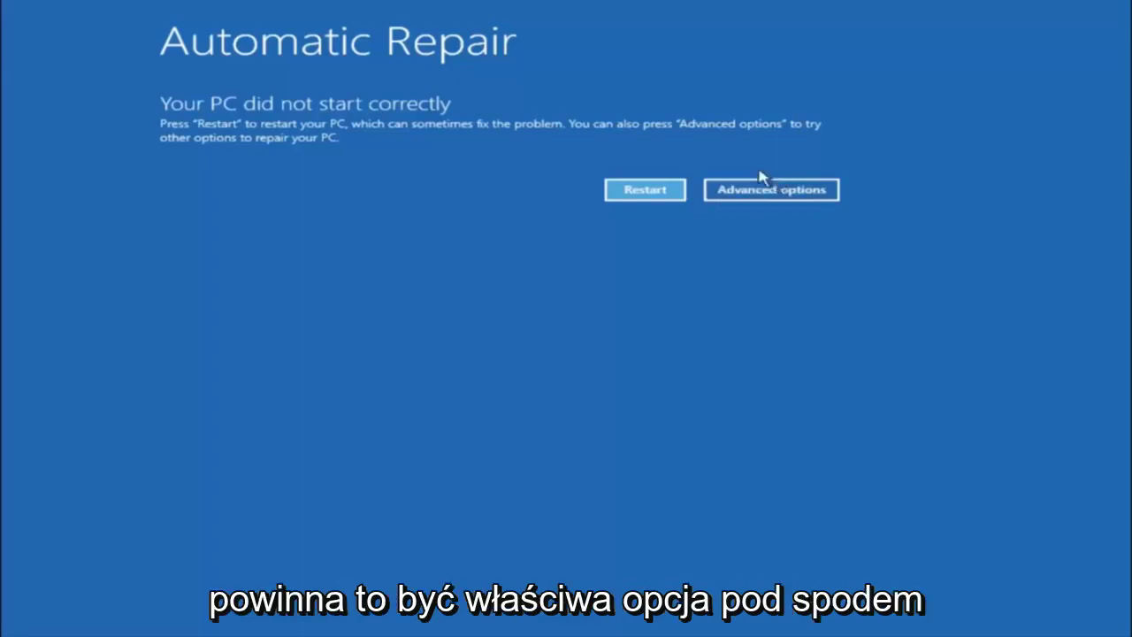
- Go through Advanced options, Troubleshoot and Advanced options to launch the System Restore wizard
left_click(771, 190)
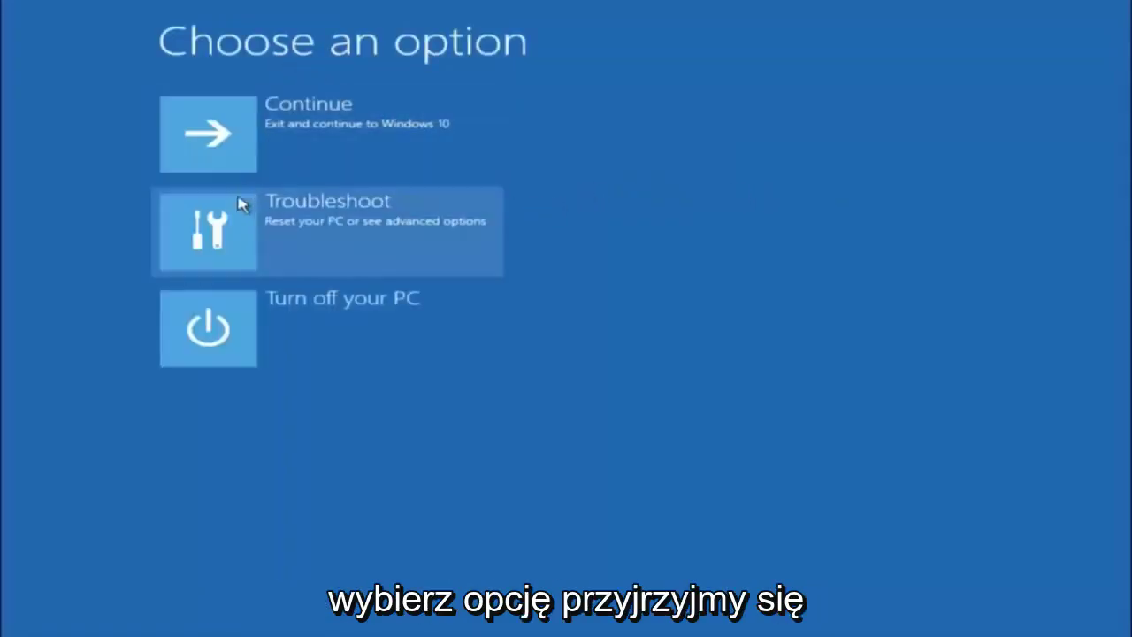
left_click(247, 232)
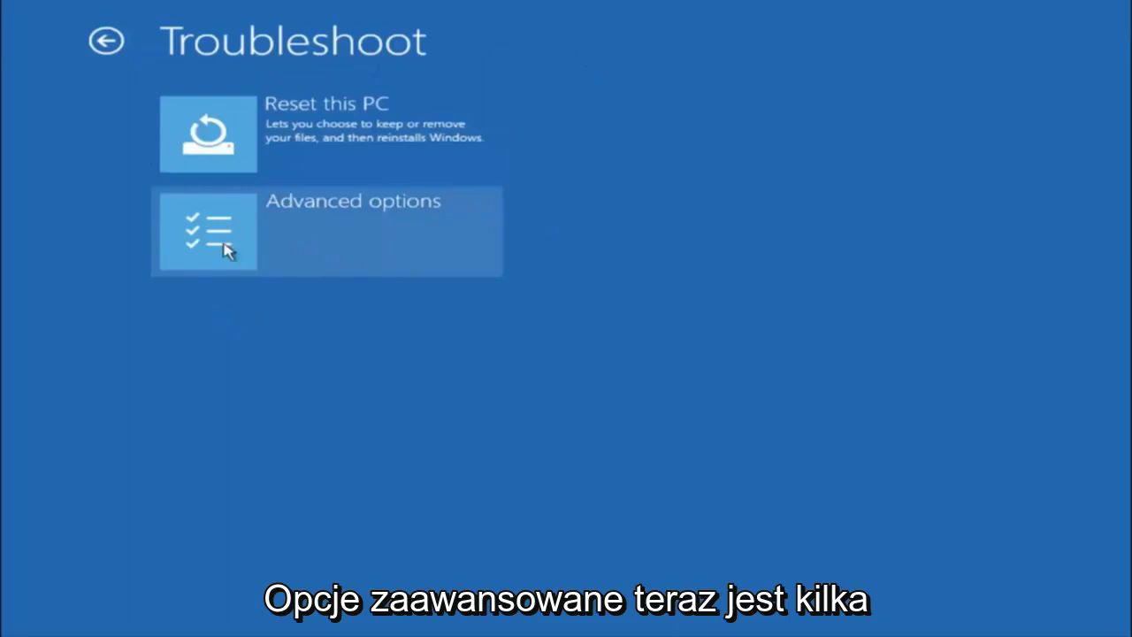
left_click(252, 239)
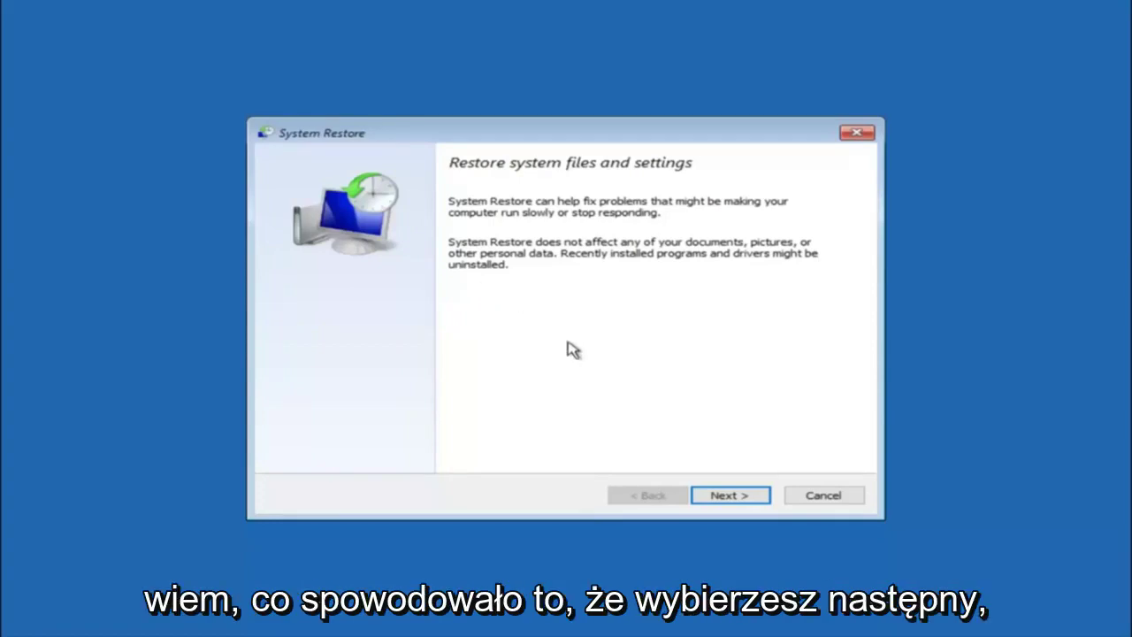
- Select the 10/5/2016 'before update' restore point and continue to its drive C: confirmation
left_click(731, 501)
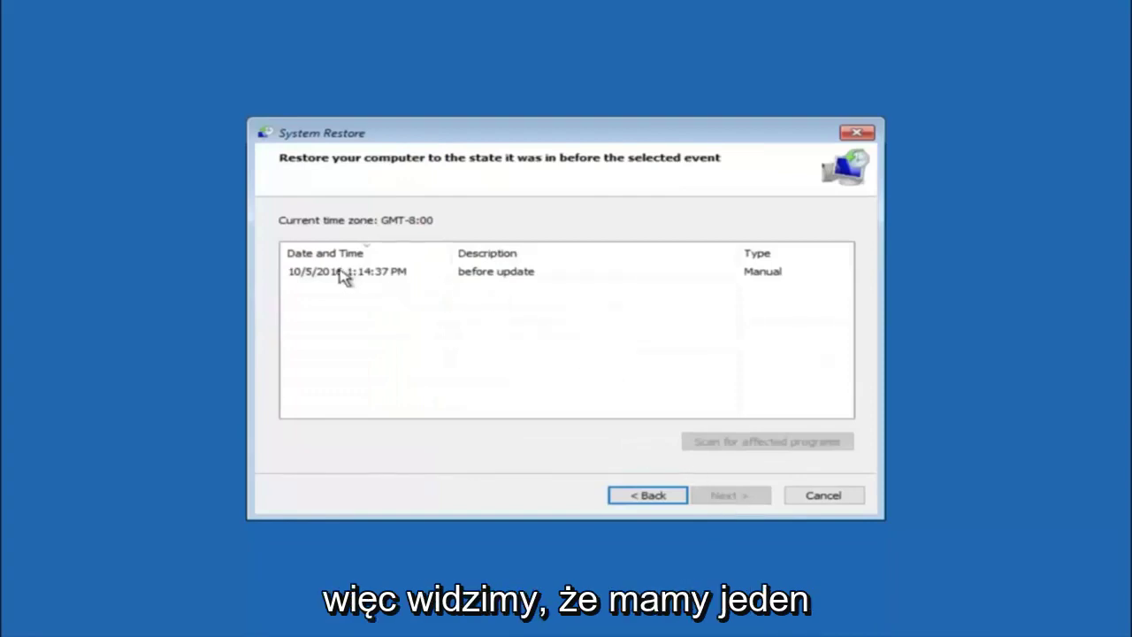
left_click(327, 278)
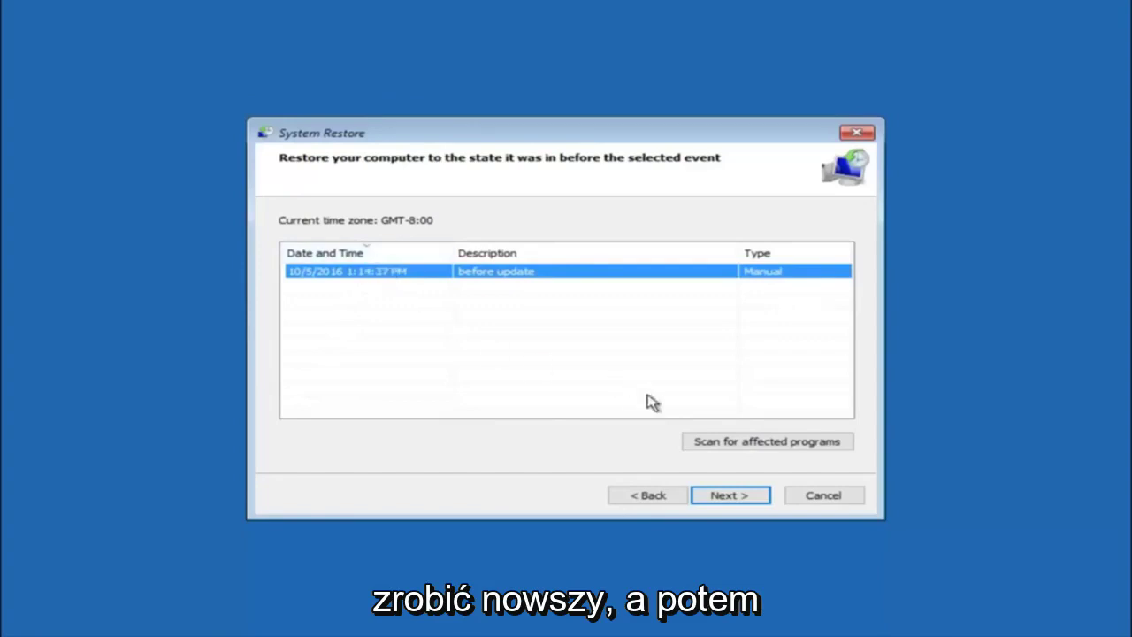
left_click(721, 500)
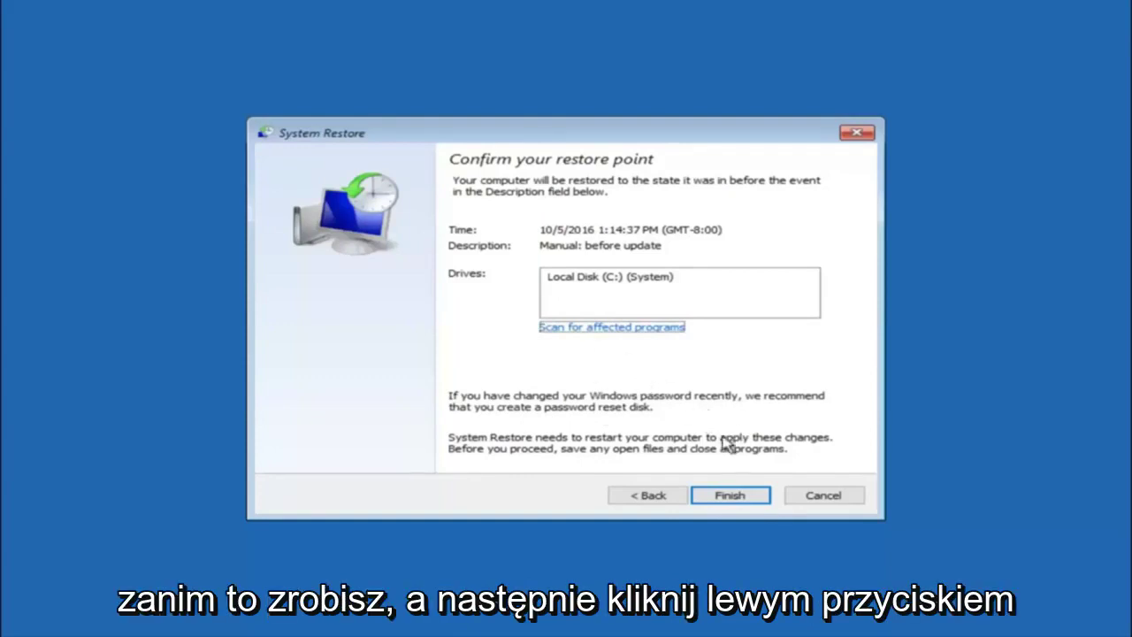
- Finish the wizard and confirm Yes to restore to the 'before update' point
left_click(733, 498)
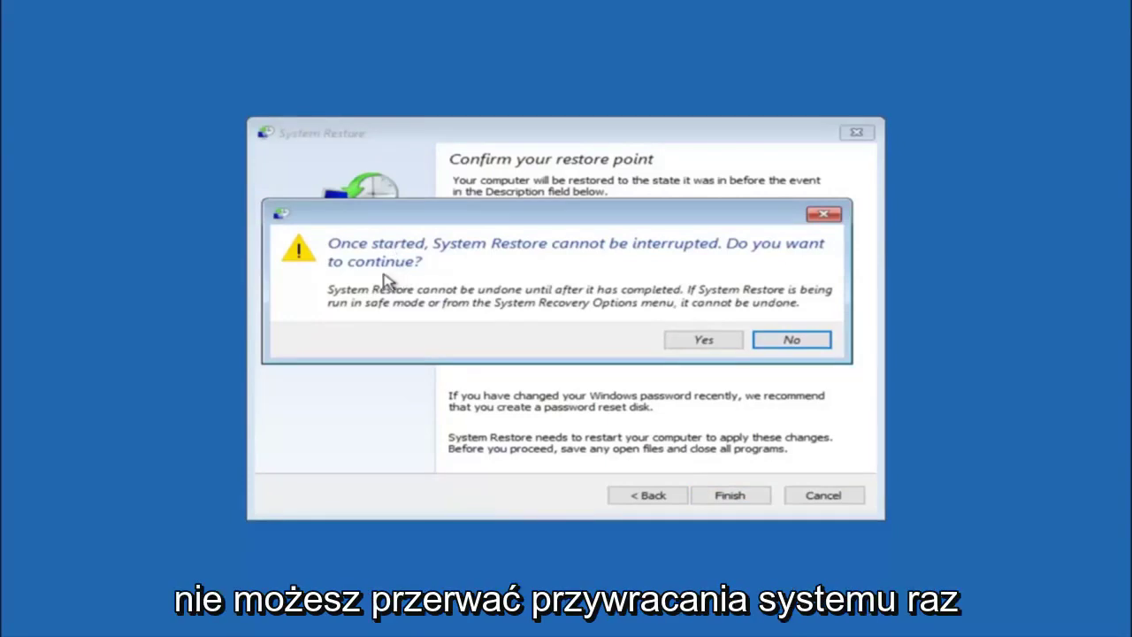
left_click(698, 345)
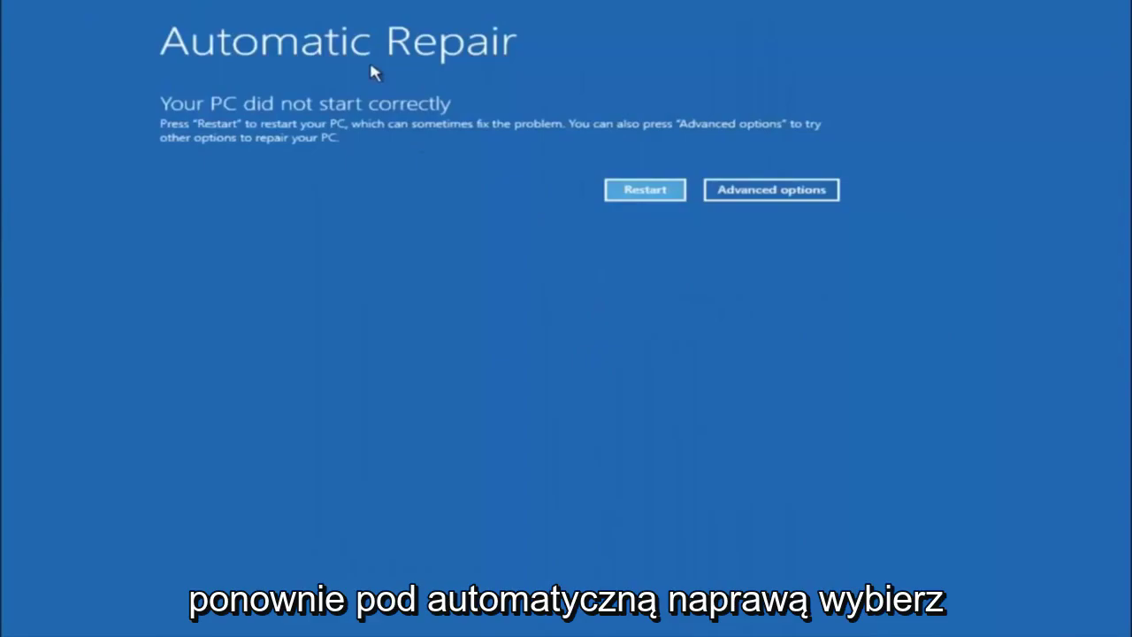
- Return through Advanced options and Troubleshoot to the Advanced options tool list
left_click(757, 191)
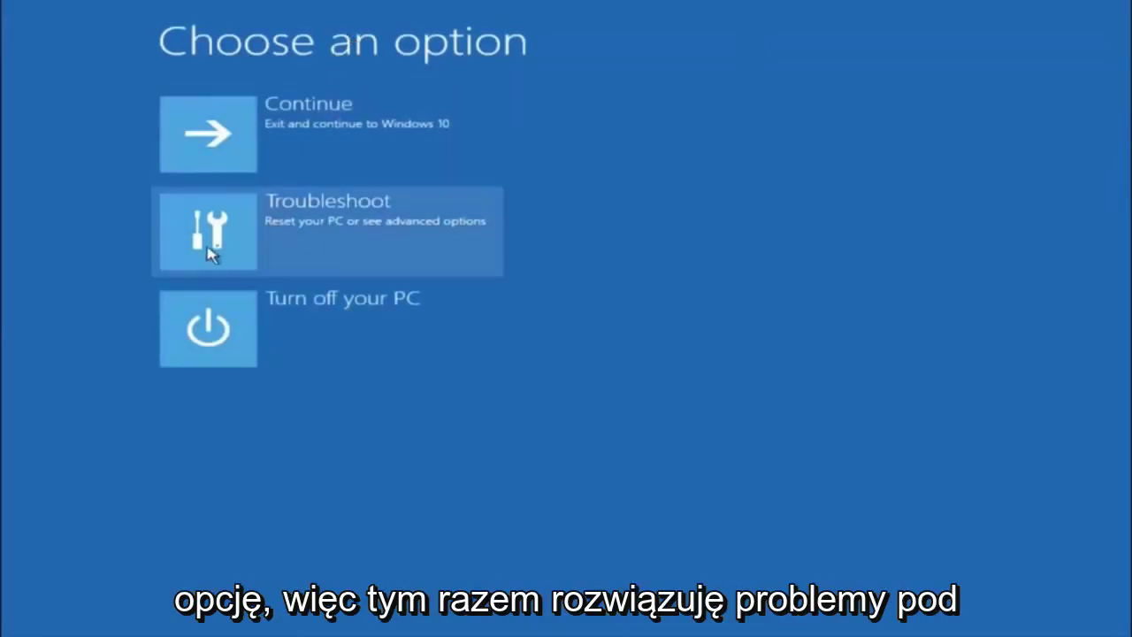
left_click(267, 232)
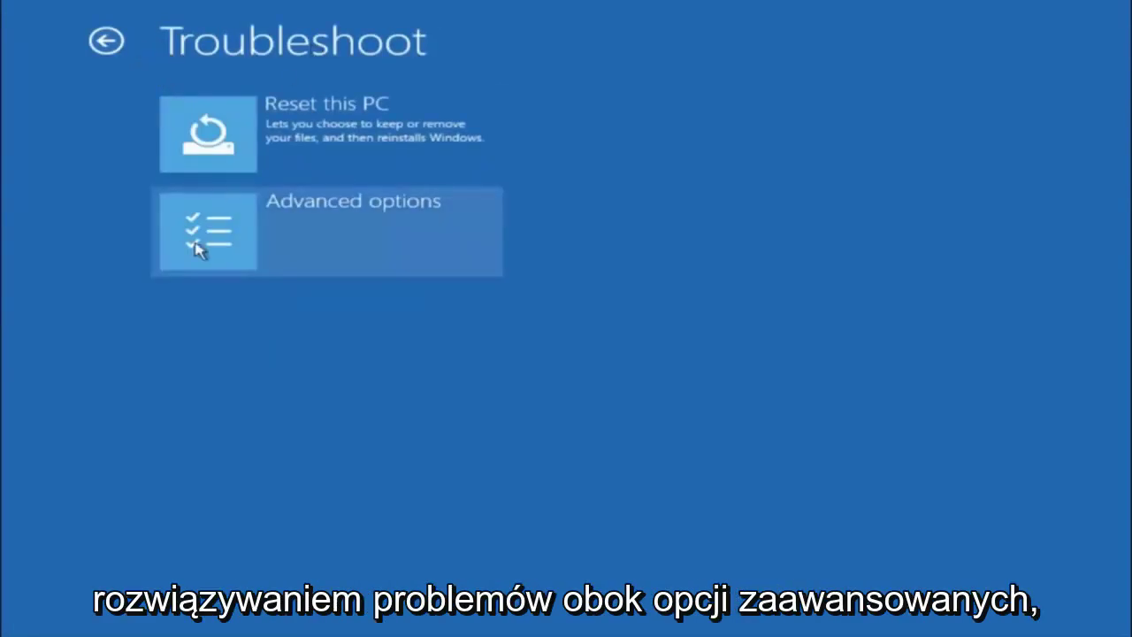
left_click(265, 230)
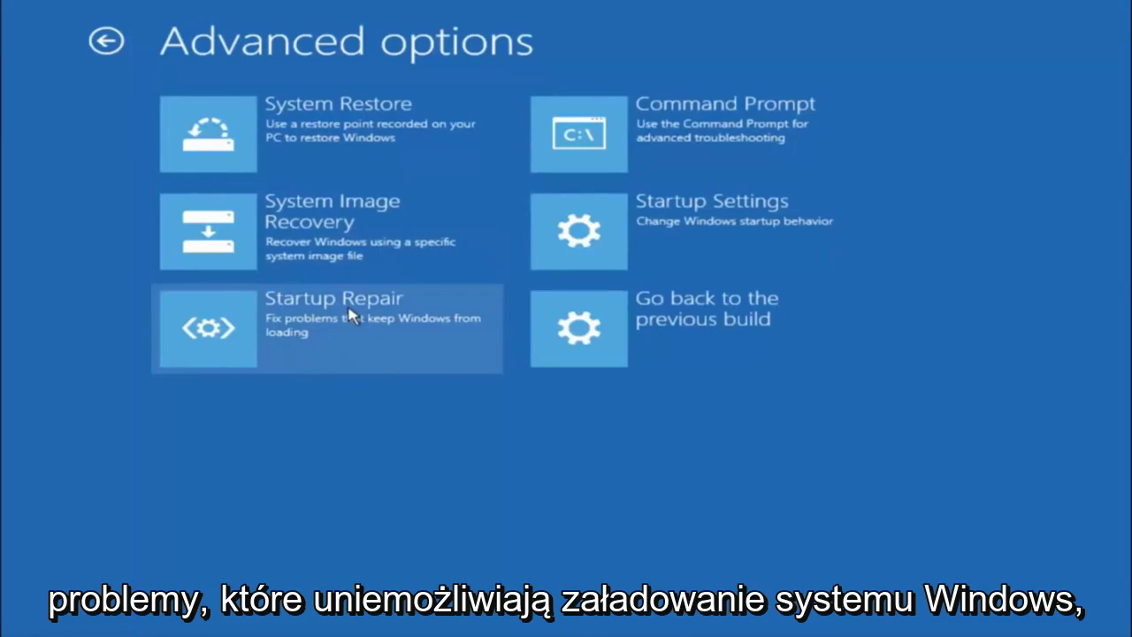
- Run Startup Repair on the unbootable Windows 10 installation
left_click(227, 331)
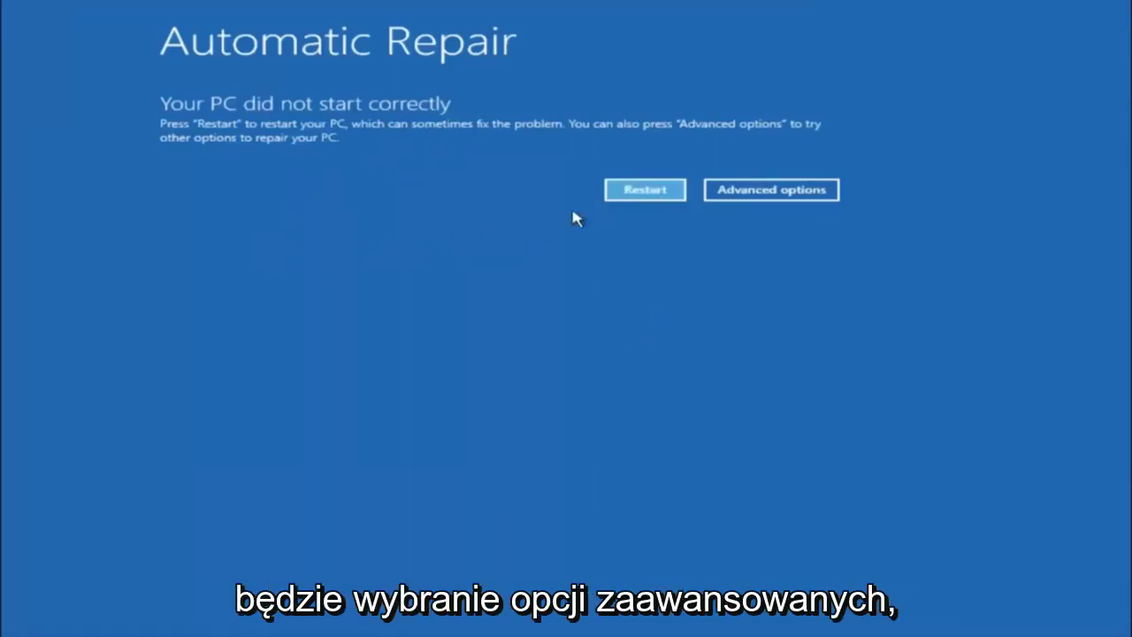
- Navigate back to Advanced options and launch the Command Prompt tool
left_click(758, 191)
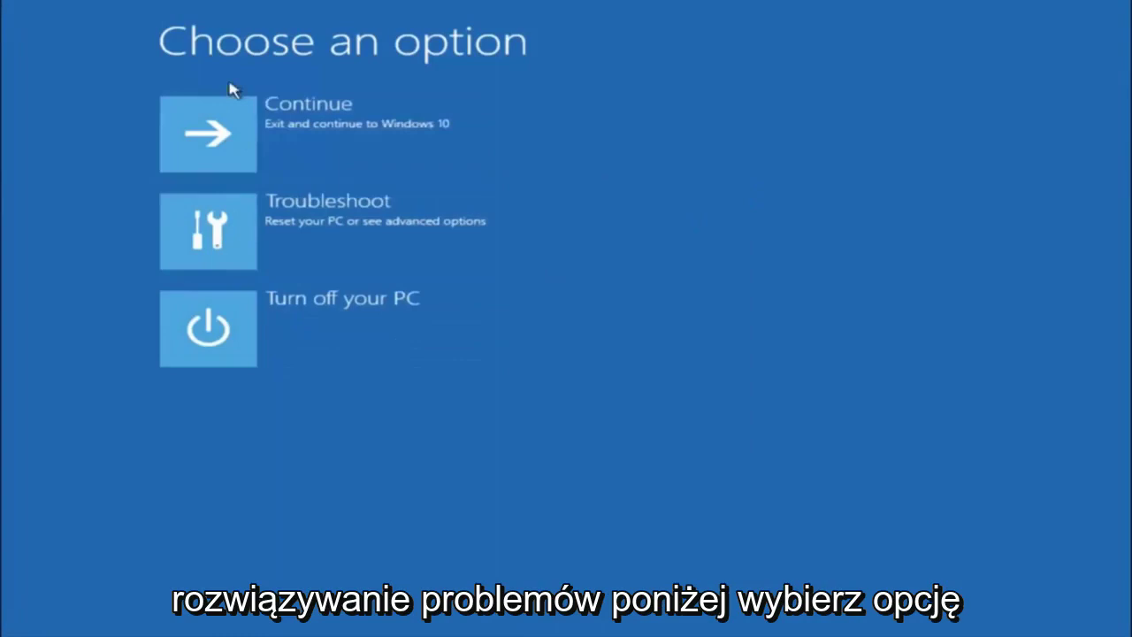
left_click(220, 239)
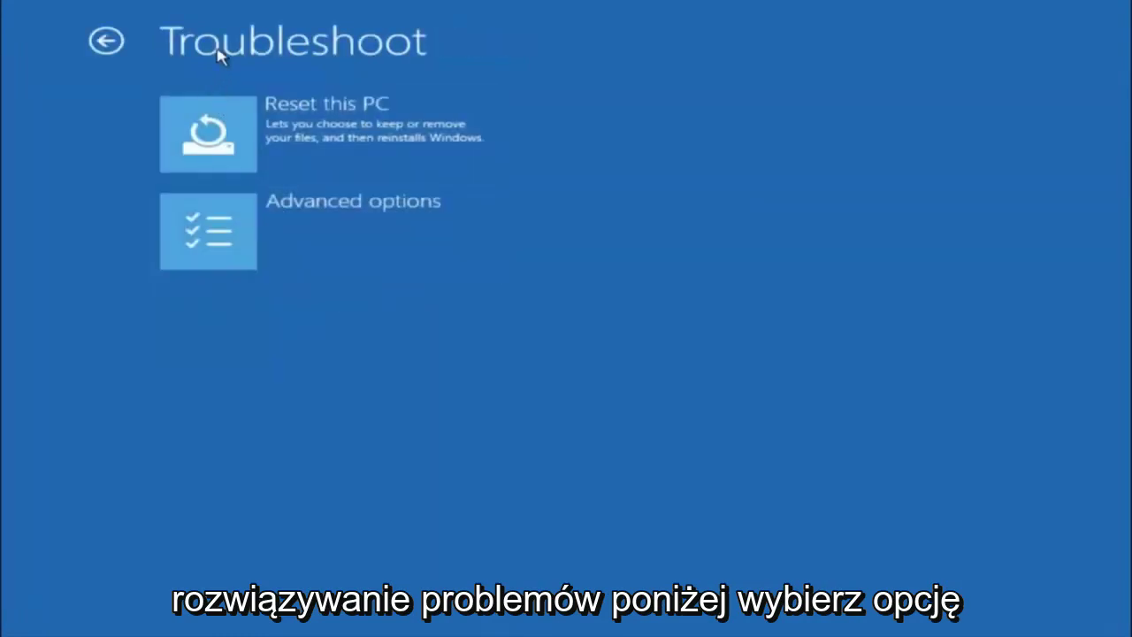
left_click(264, 222)
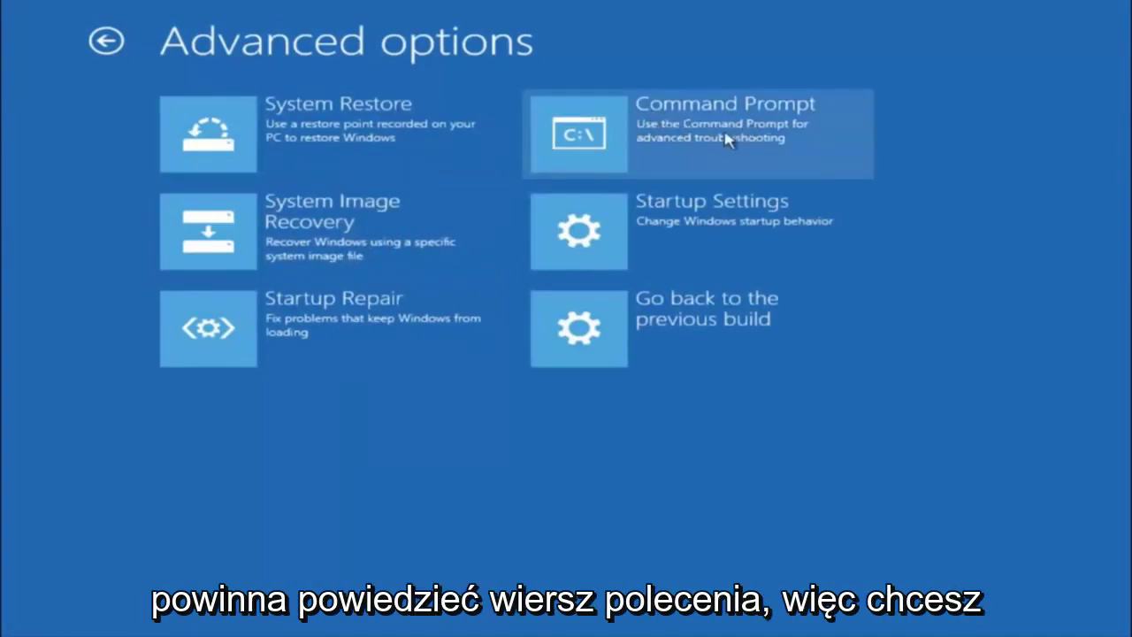
left_click(667, 146)
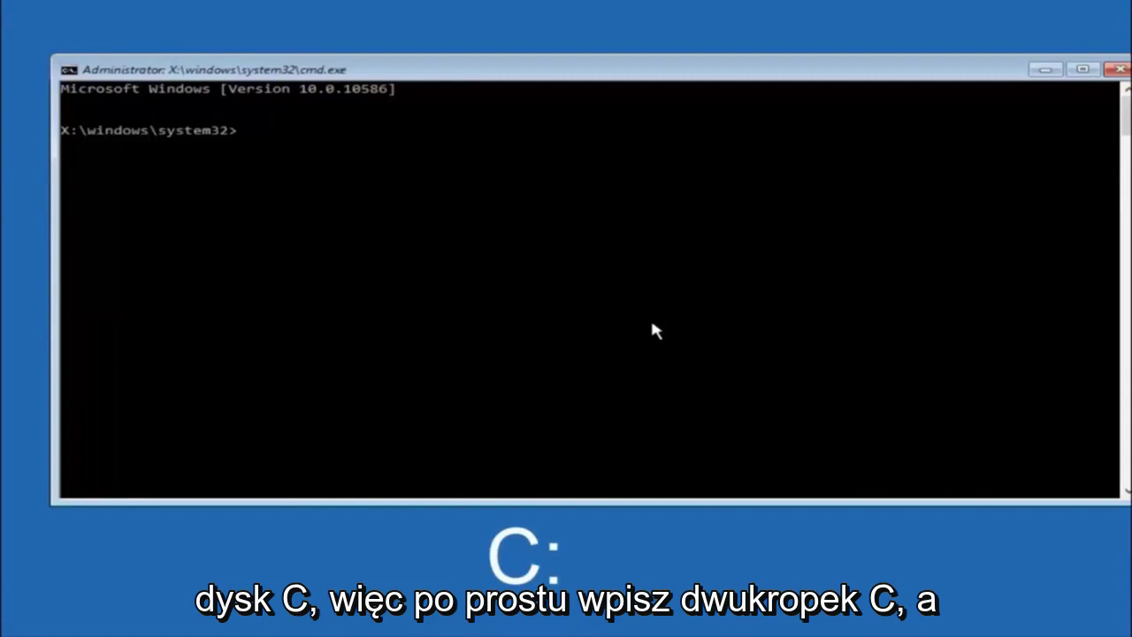
- Switch to drive C:, list its folders with dir, then cd into \windows\system32\config
type("c:")
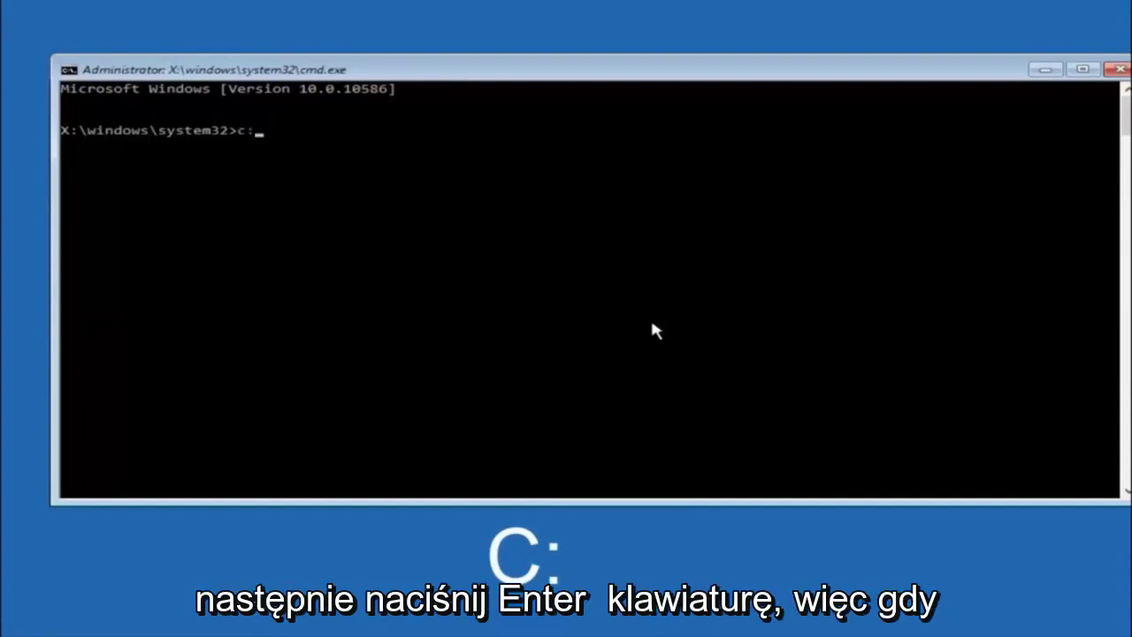
key("Return")
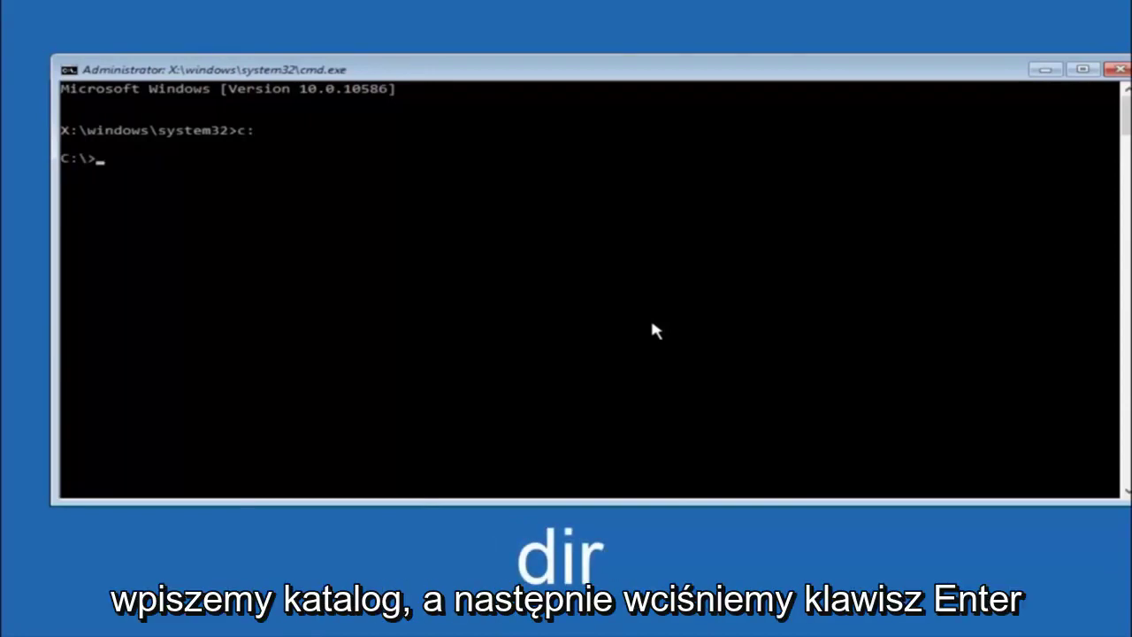
type("dir")
key("Return")
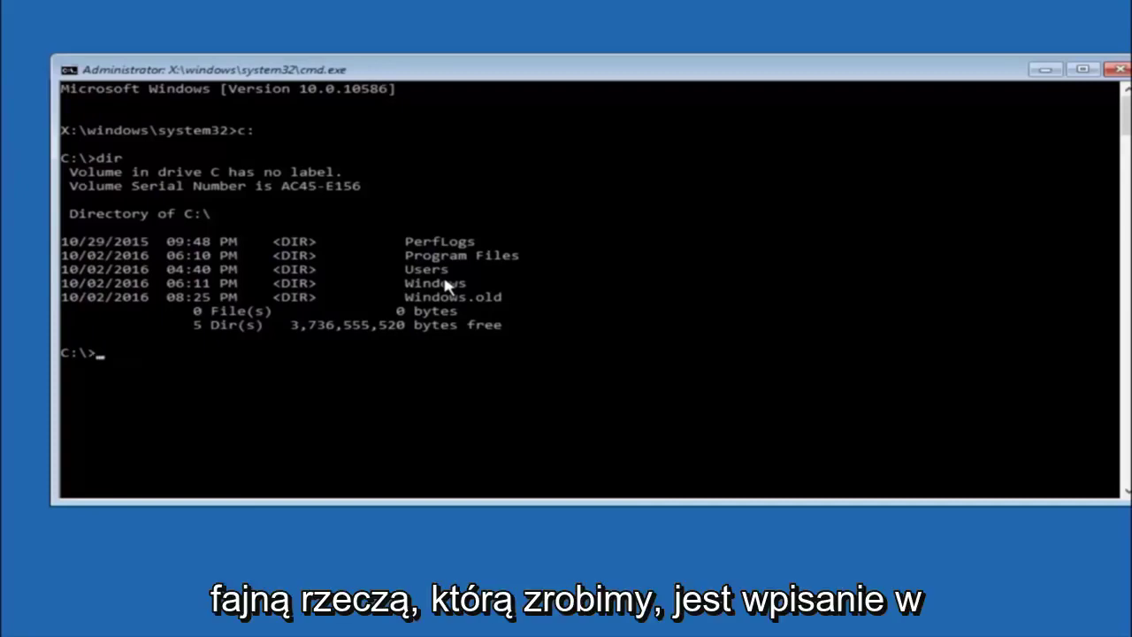
type("cd")
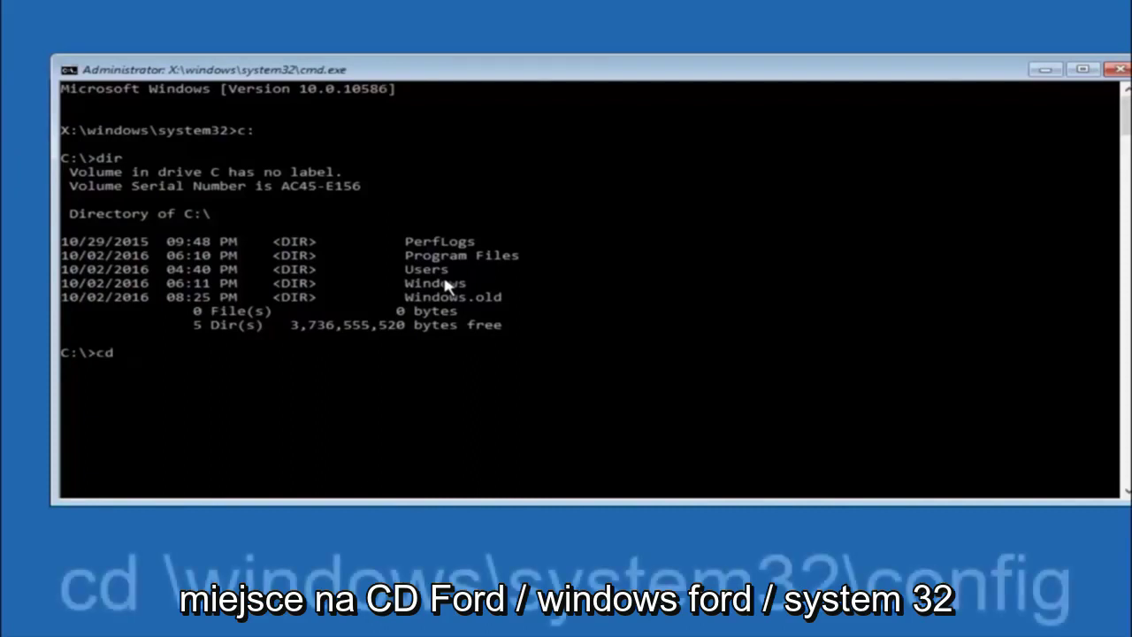
type(" \\wind")
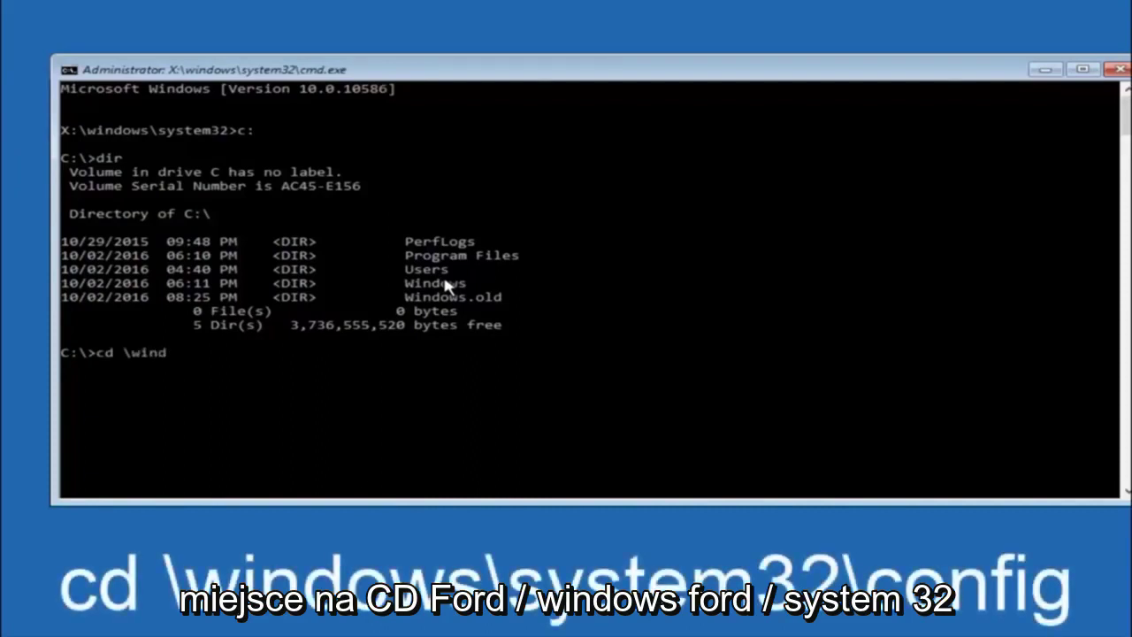
type("ows\\")
type("system32")
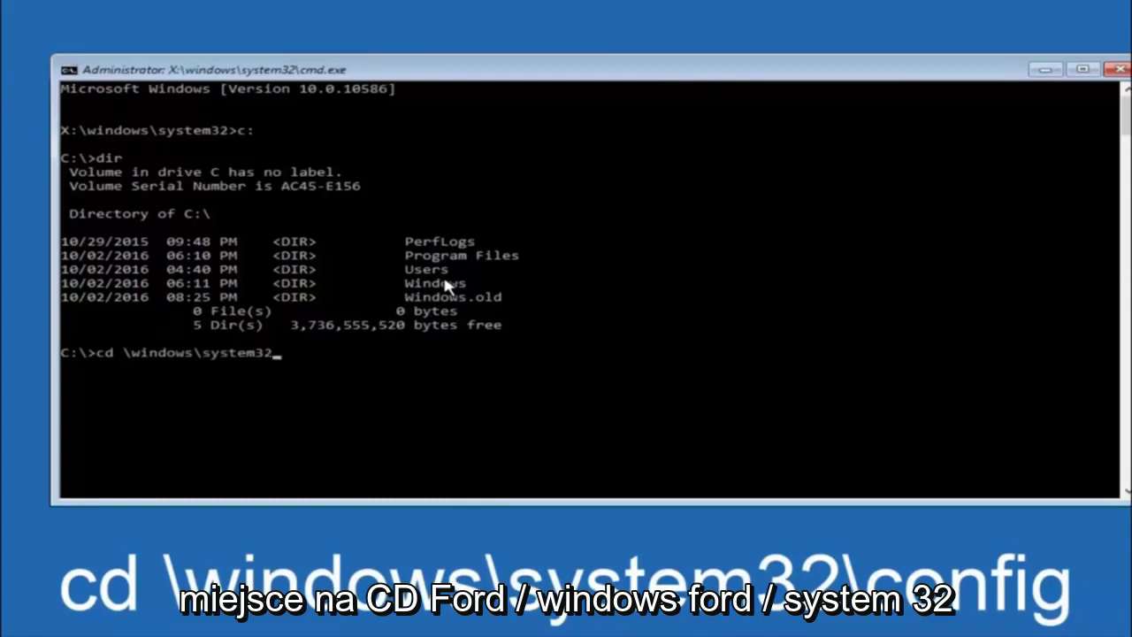
type("\\conf")
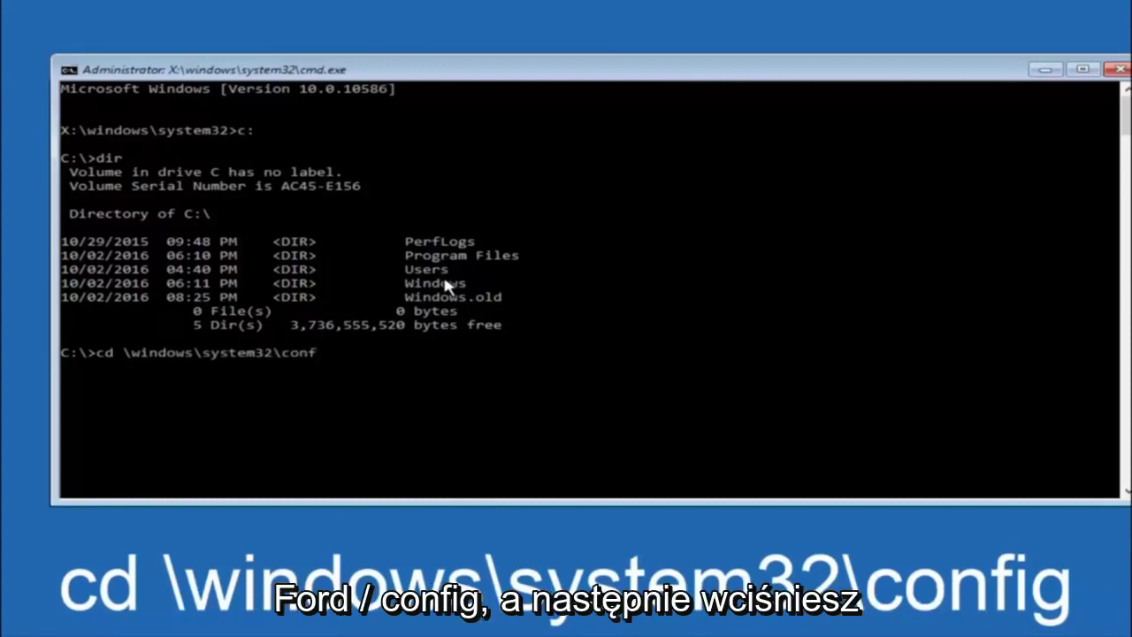
type("ig")
key("Return")
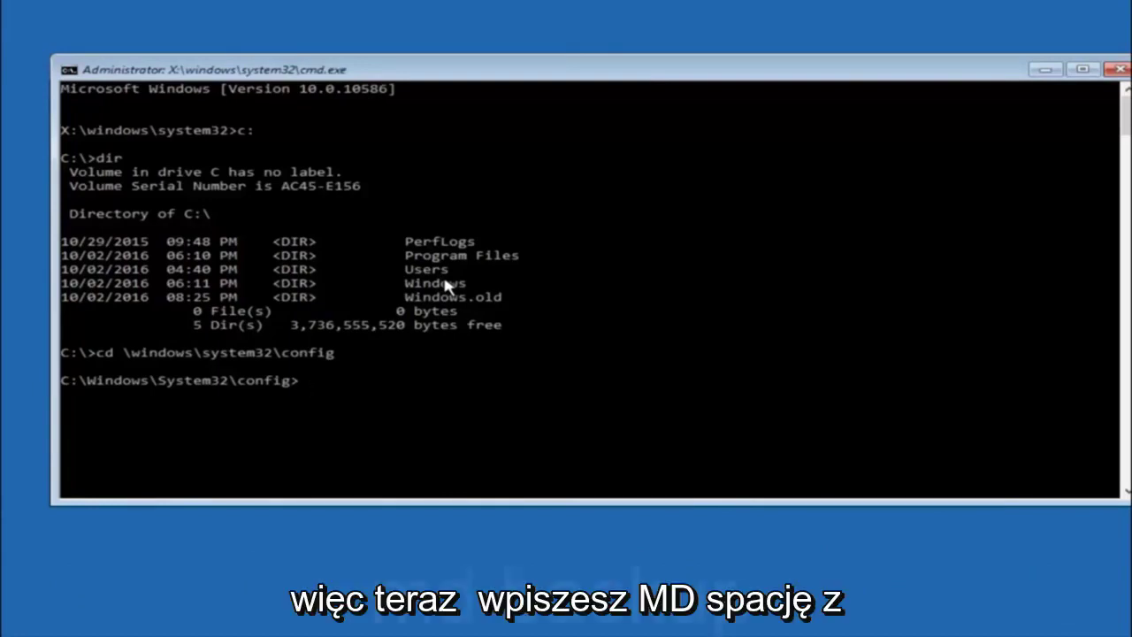
- Create a 'backup' folder with md and copy all ten config files into it using copy *.* backup
type("md bac")
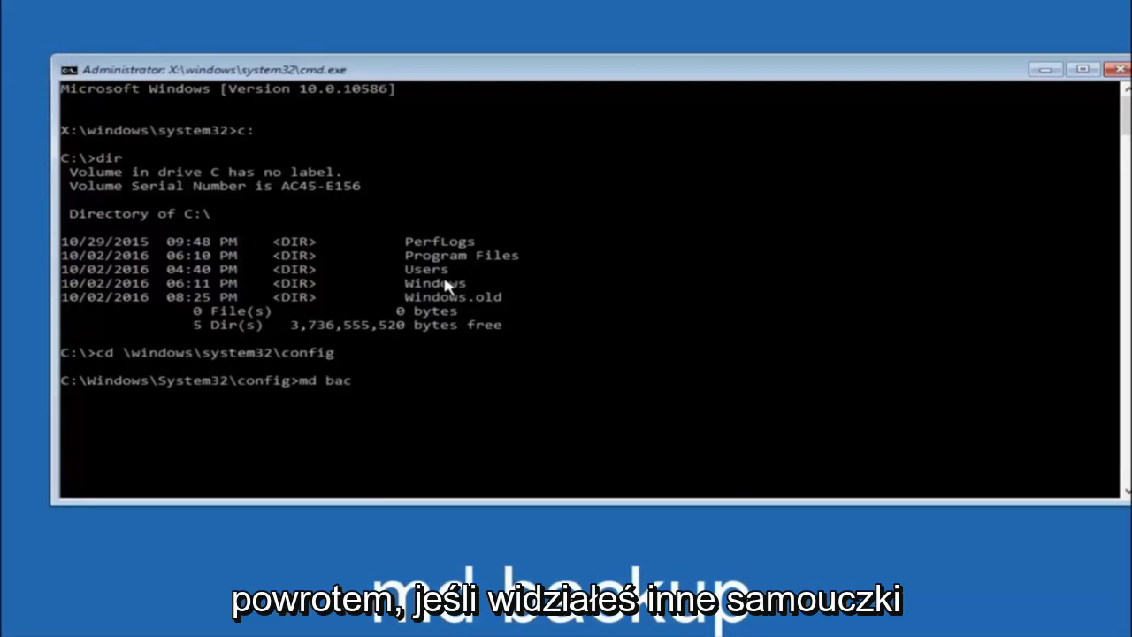
type("kup")
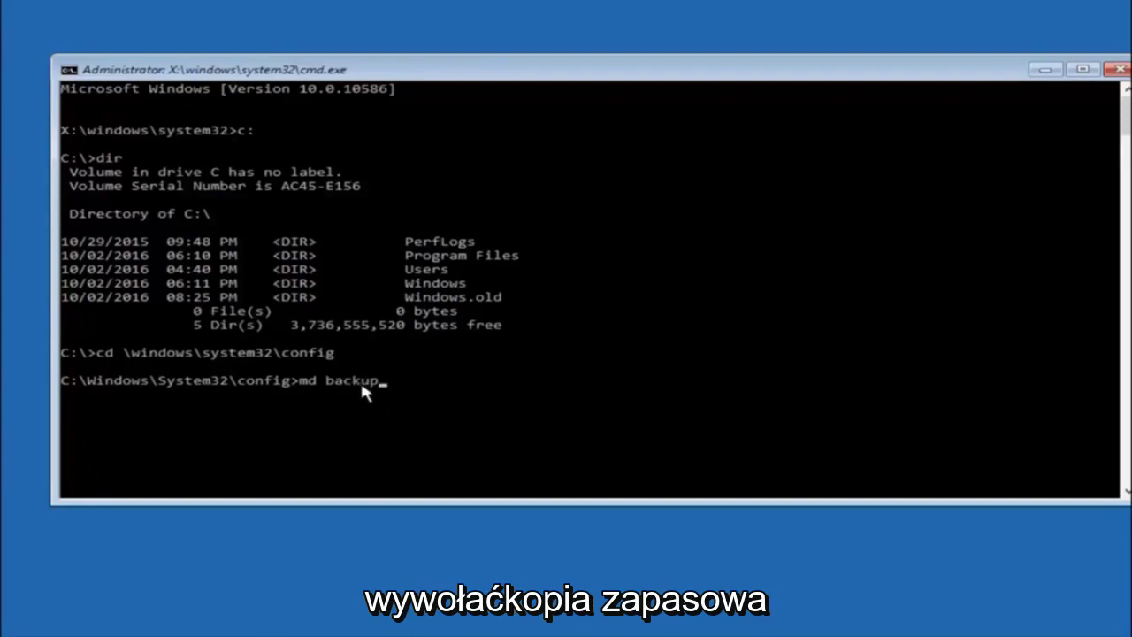
key("Return")
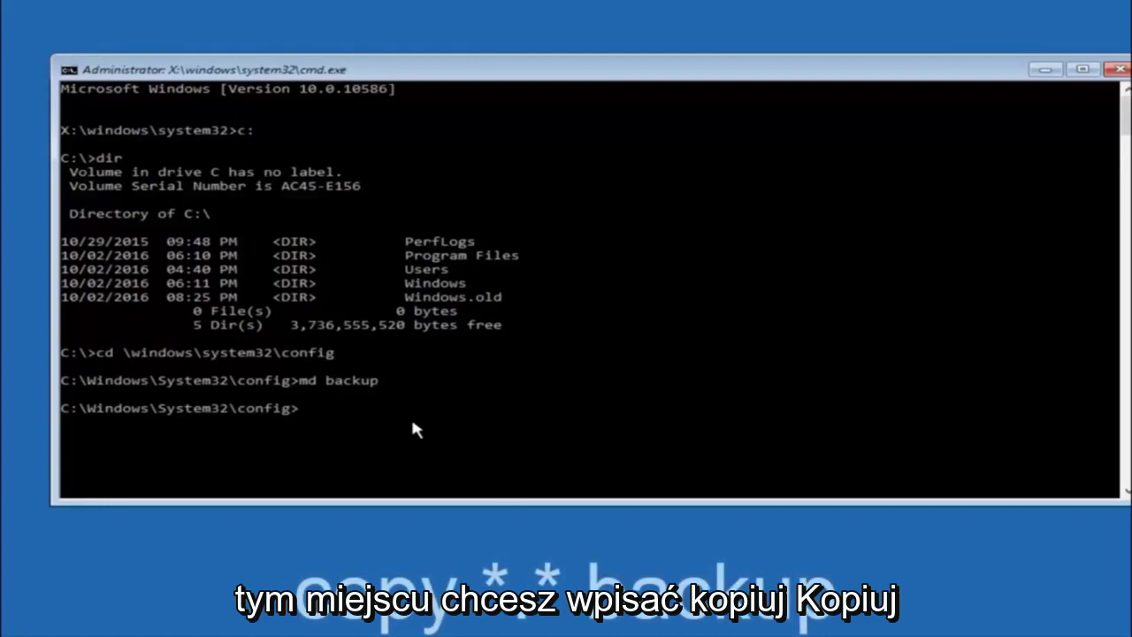
type("copy")
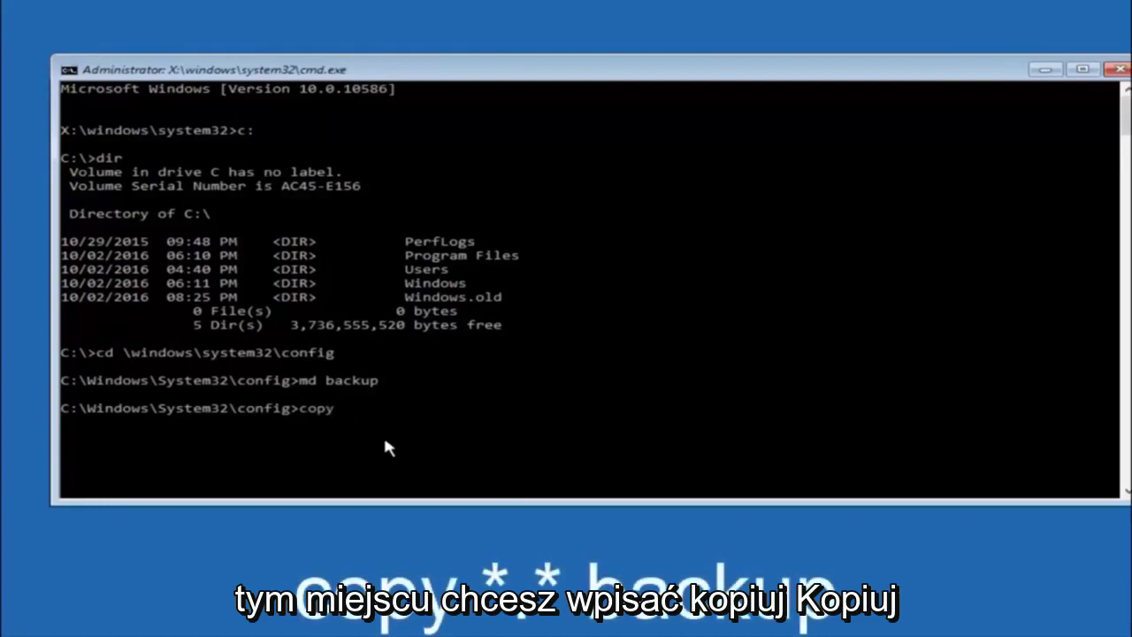
type(" *")
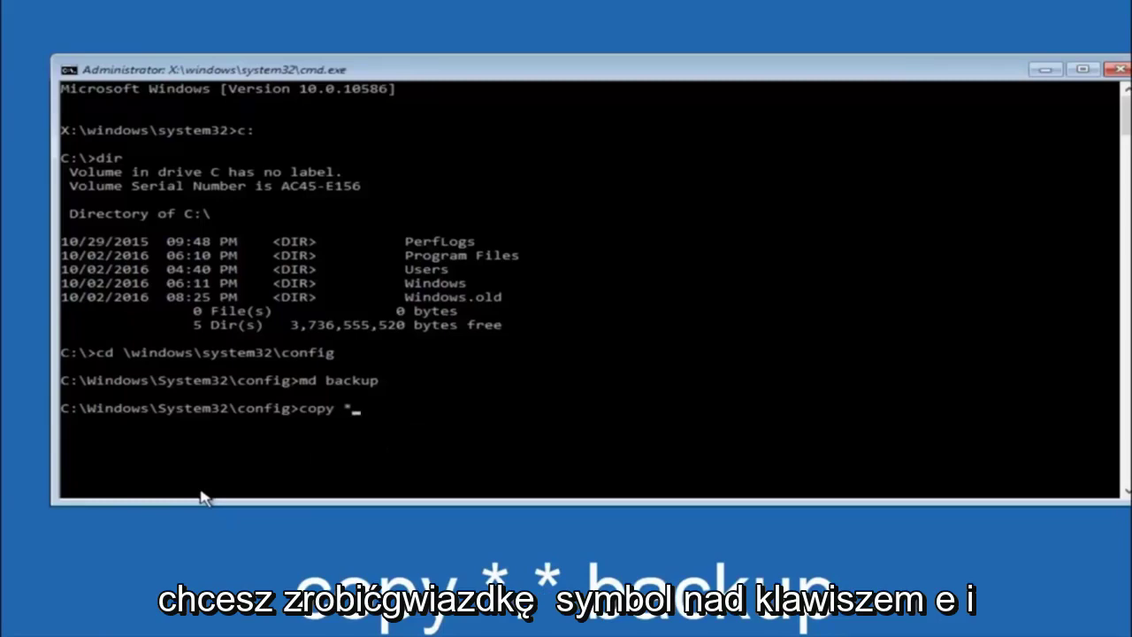
type(".")
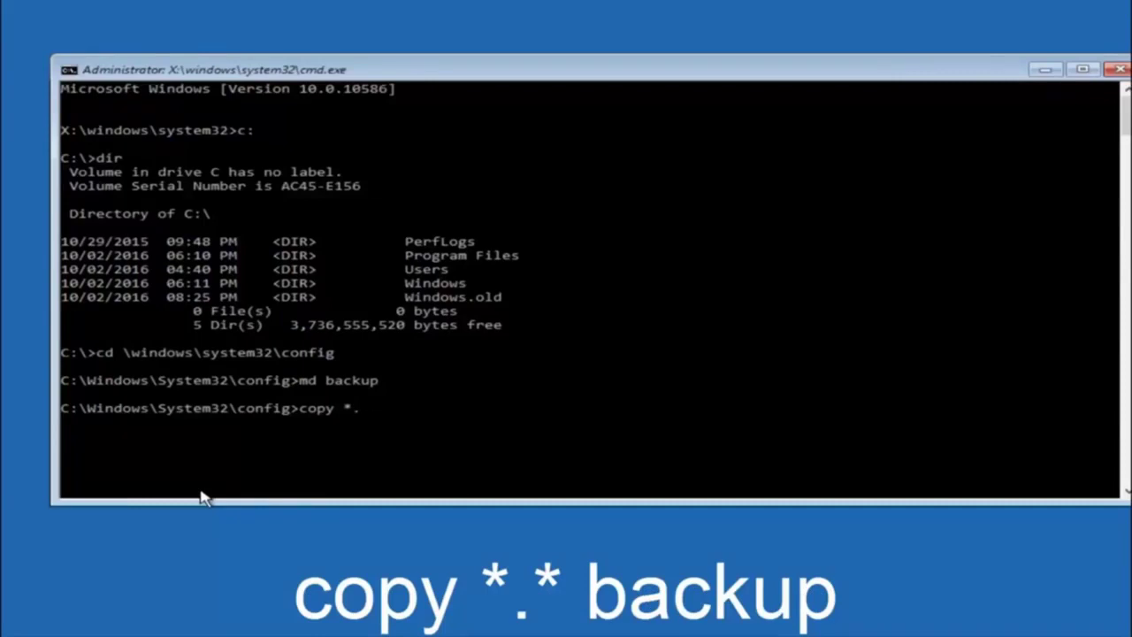
type("*")
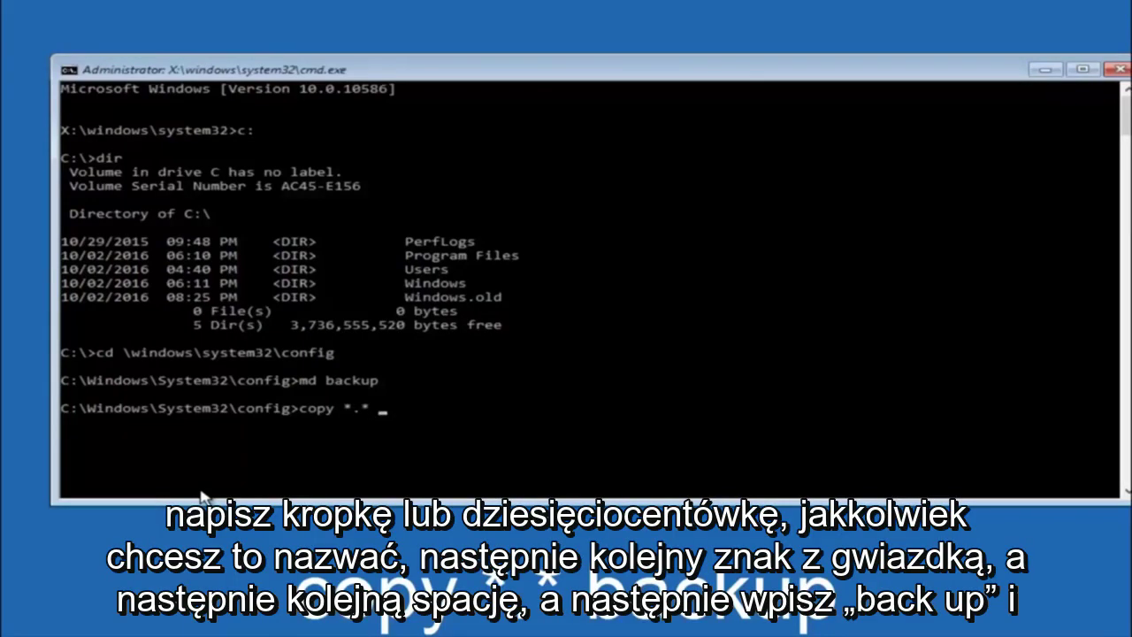
type(" bac")
type("kup")
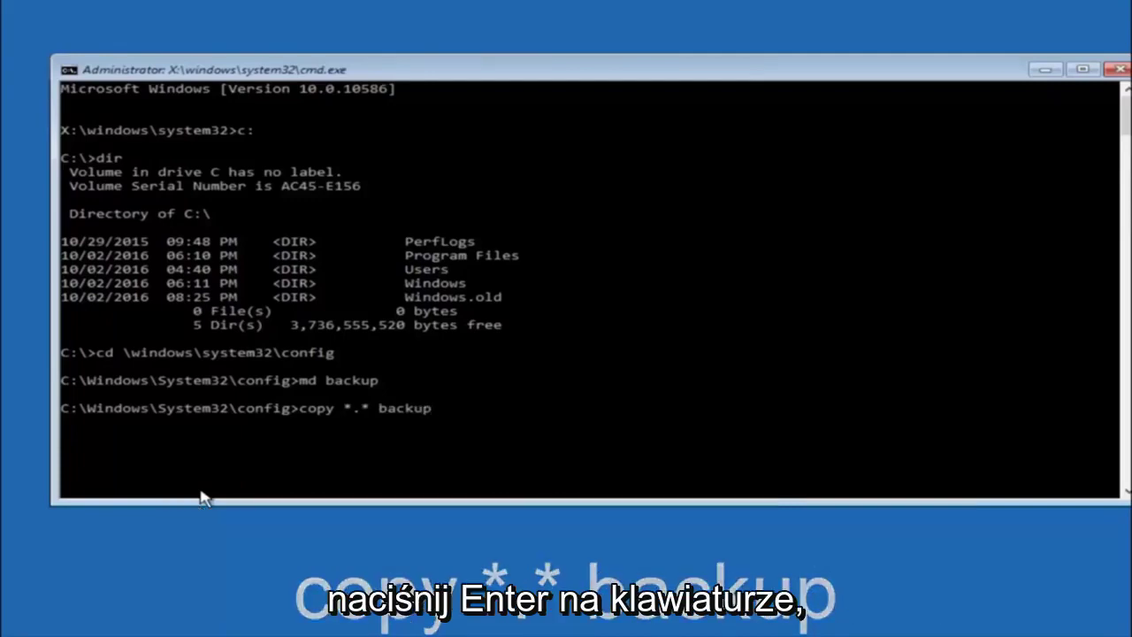
key("Return")
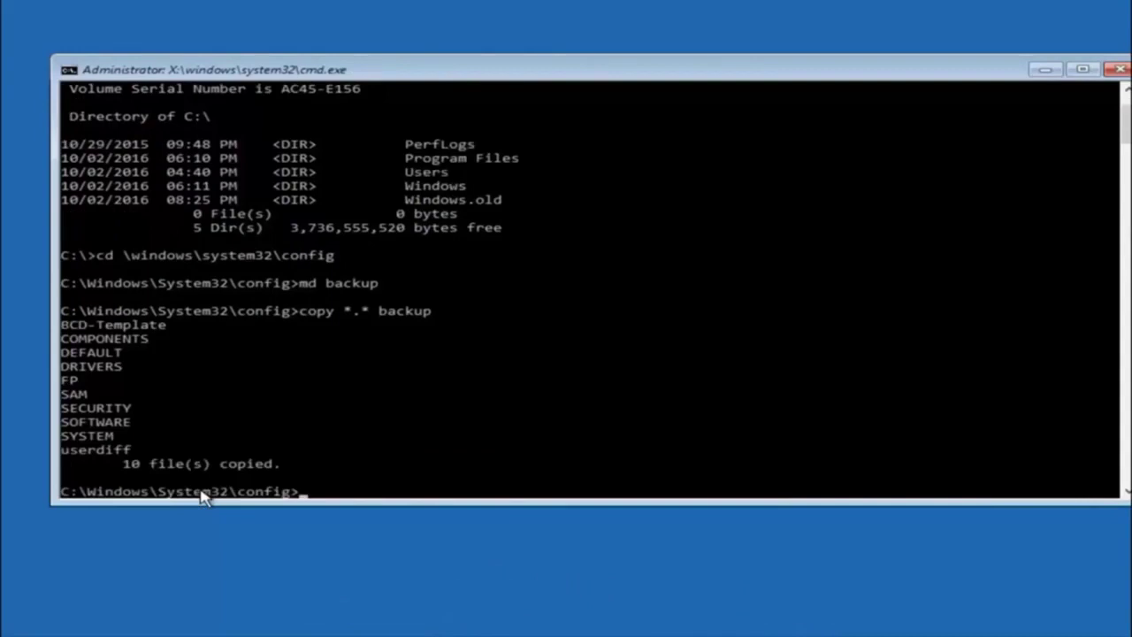
- Change into RegBack and list it with dir, revealing five 0-byte hive files
type("cd")
type("D")
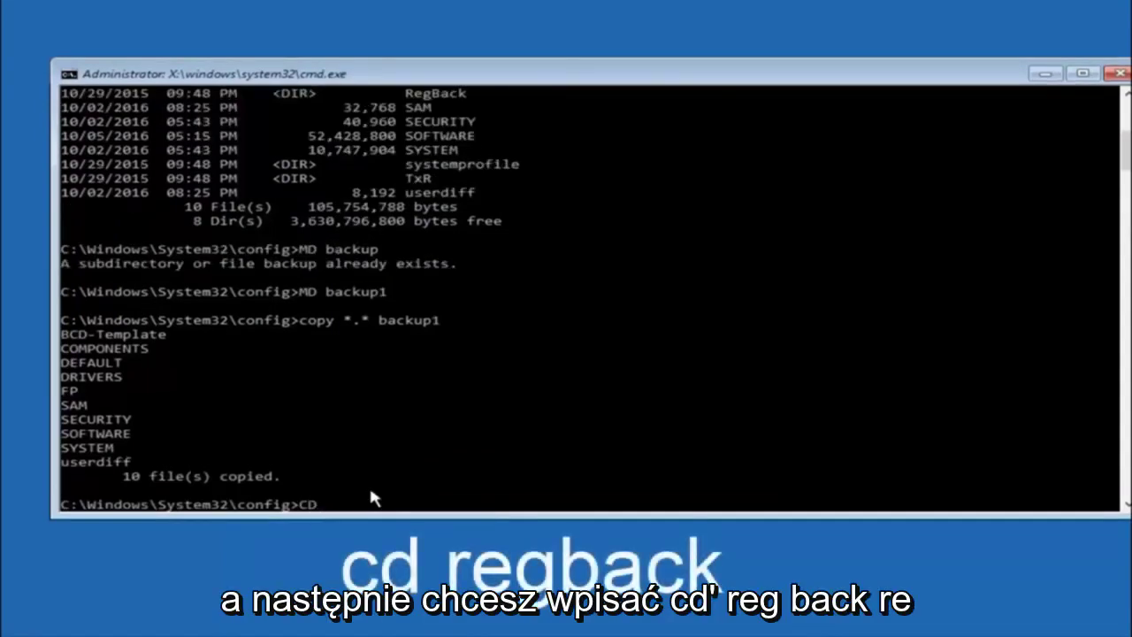
type(" reg")
type("back")
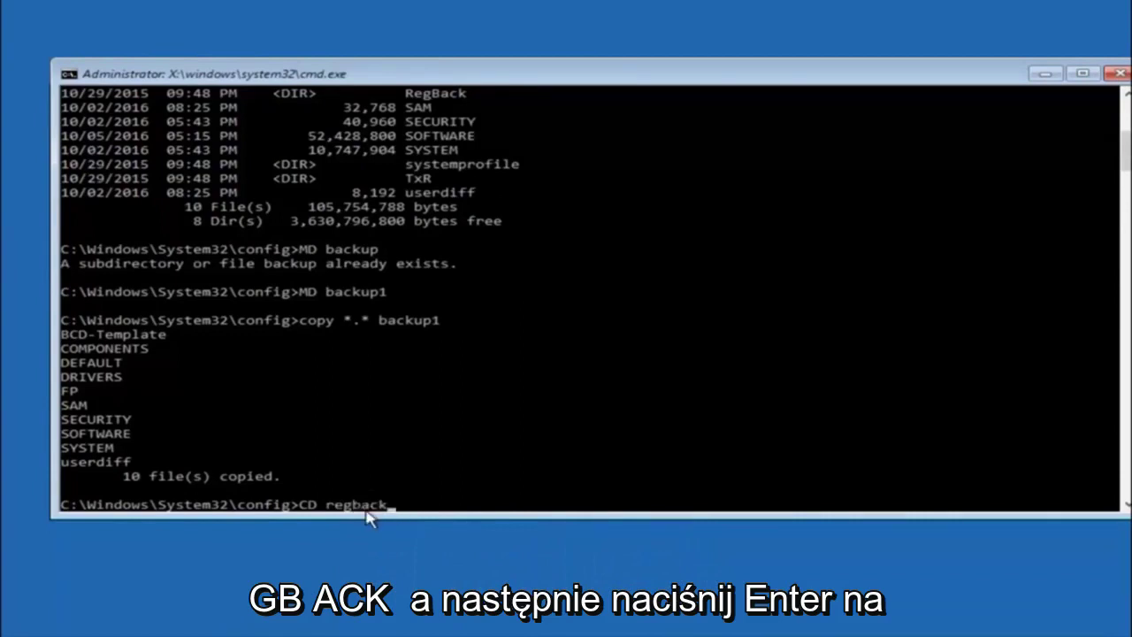
key("Return")
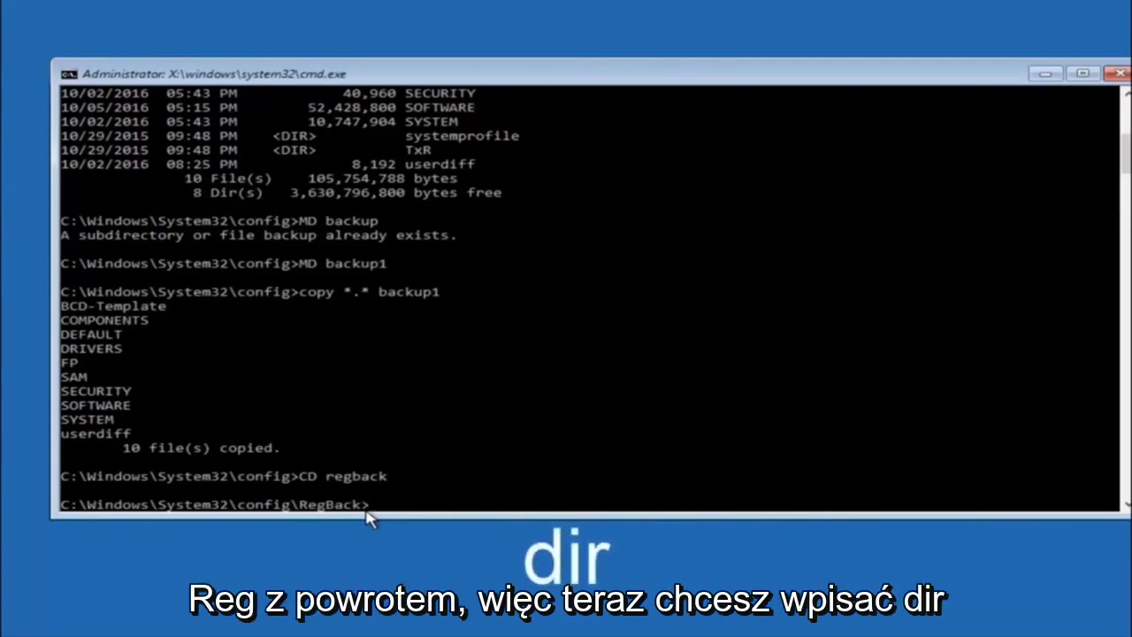
type("dir")
key("Return")
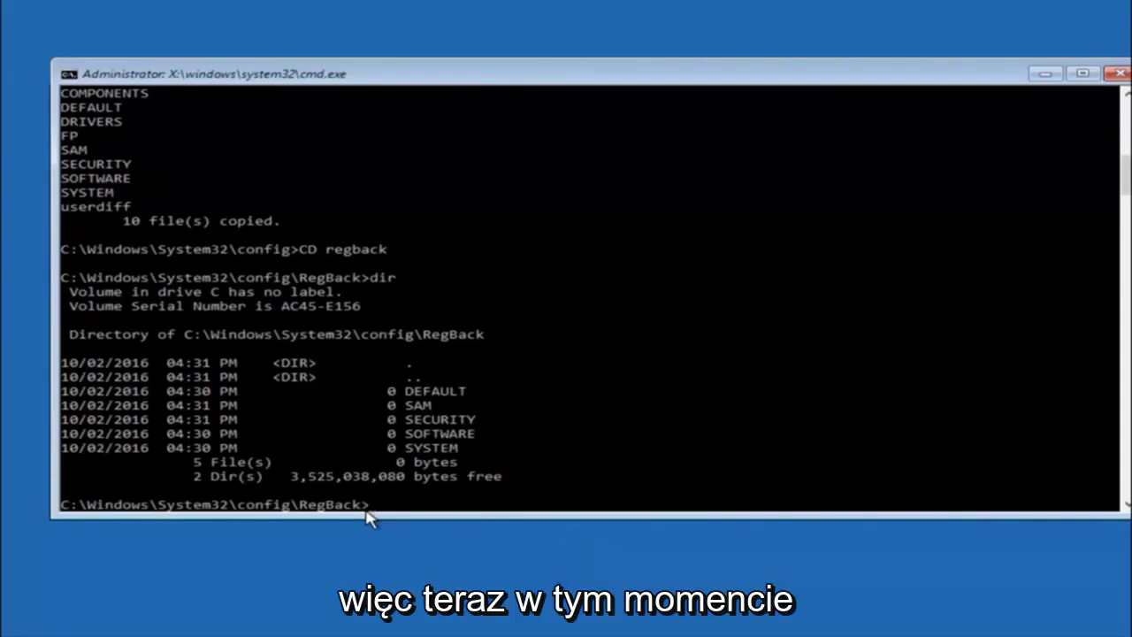
- Copy all RegBack files up into config with copy *.* .., answering A to overwrite all
type("copy")
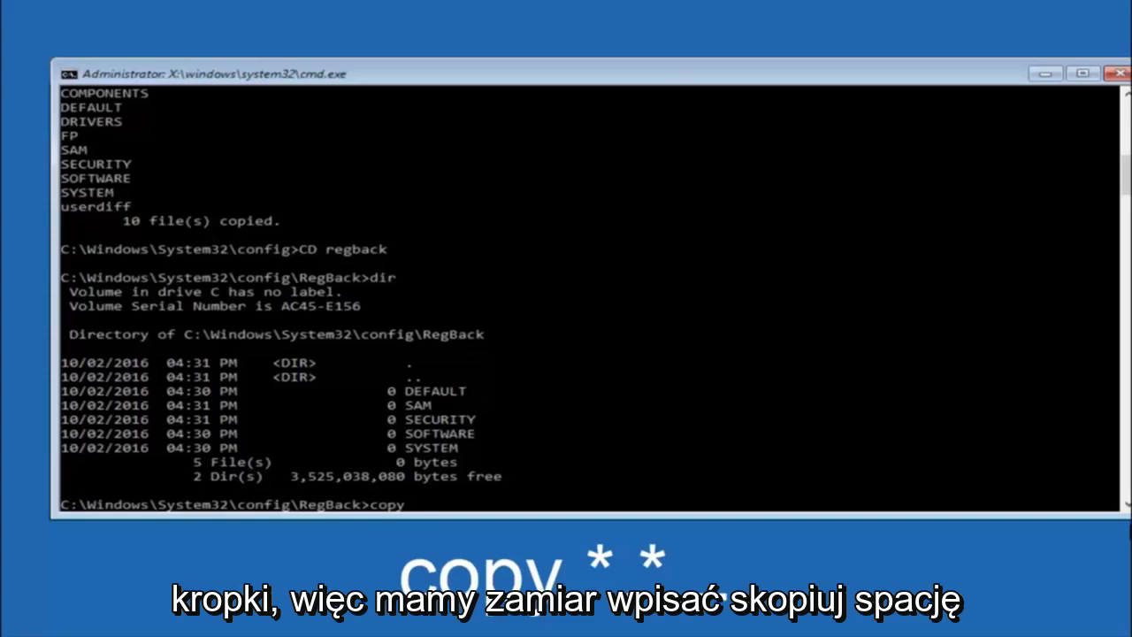
left_click(421, 508)
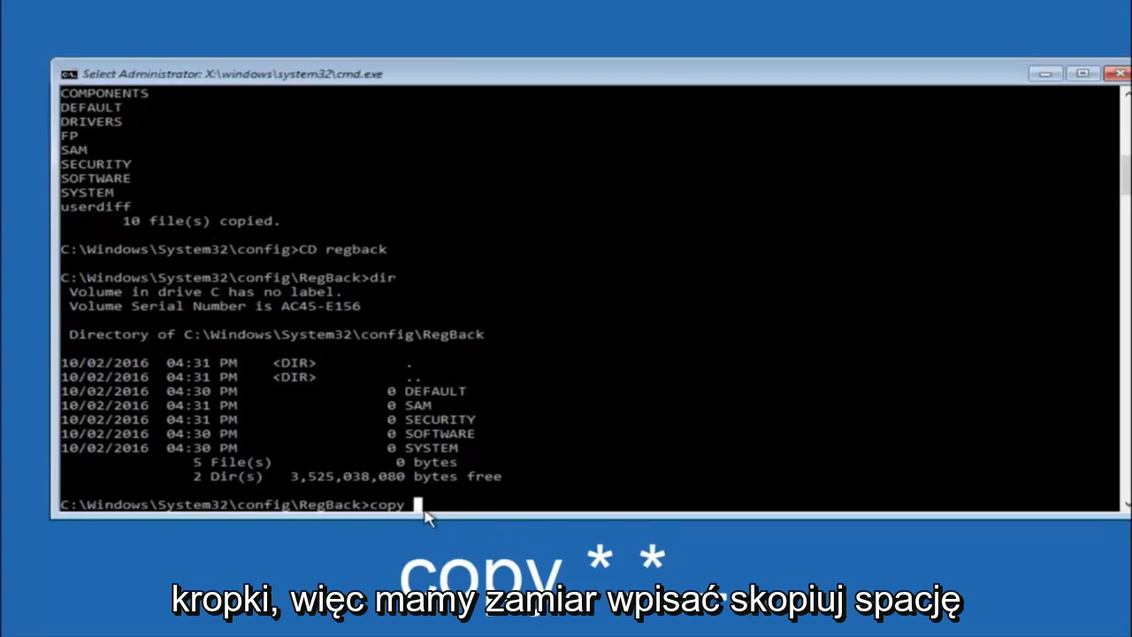
type("*")
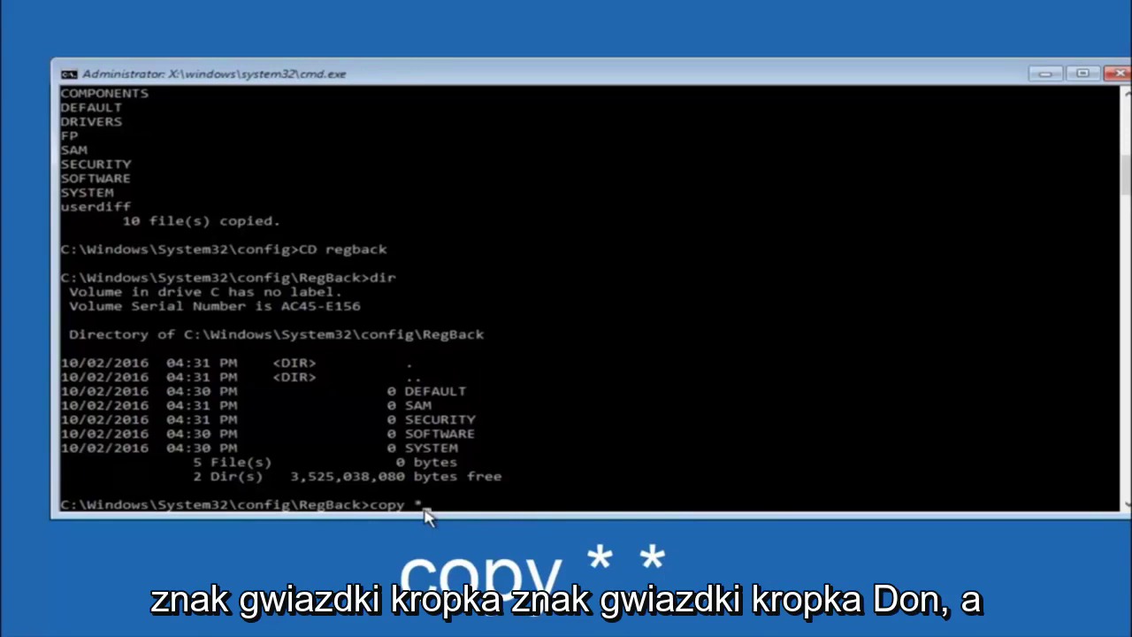
type(".")
type("*")
type("..")
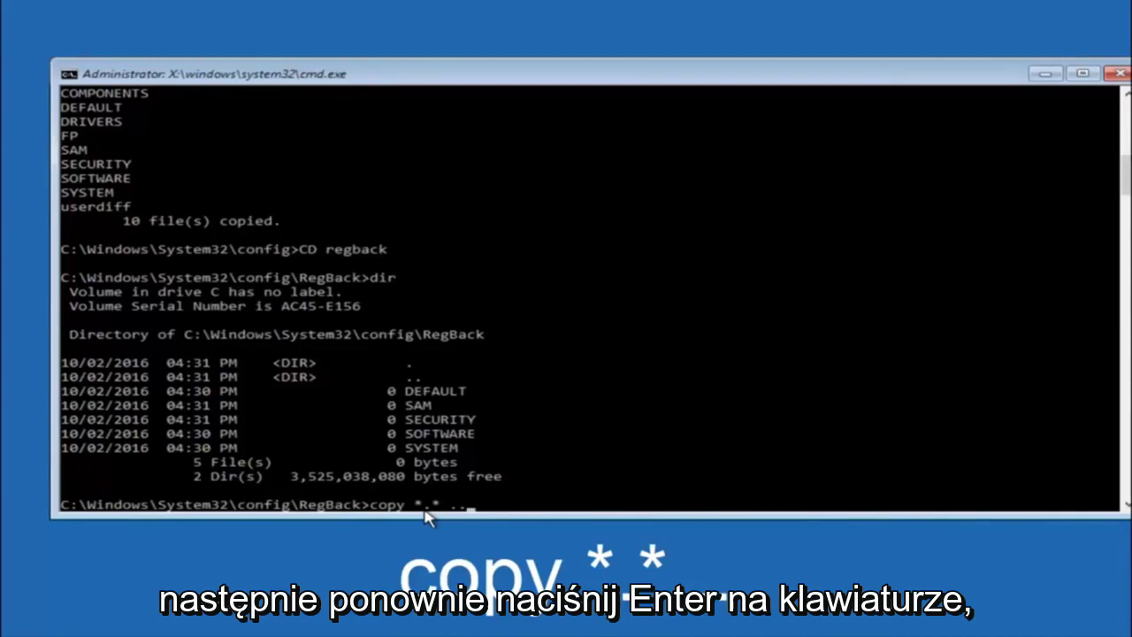
key("Return")
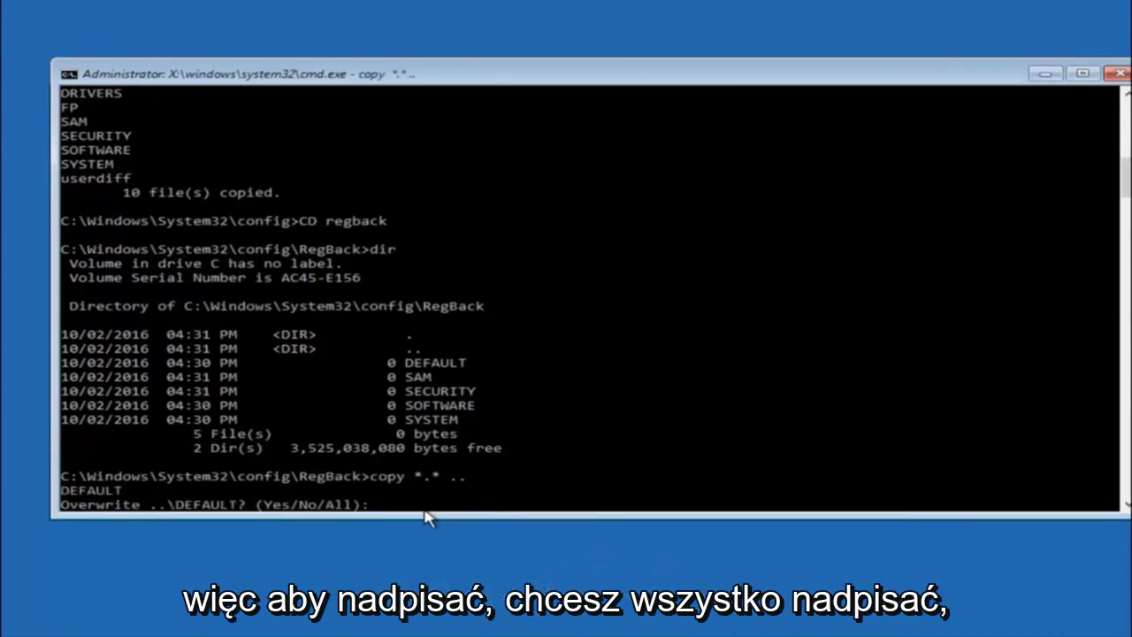
type("A")
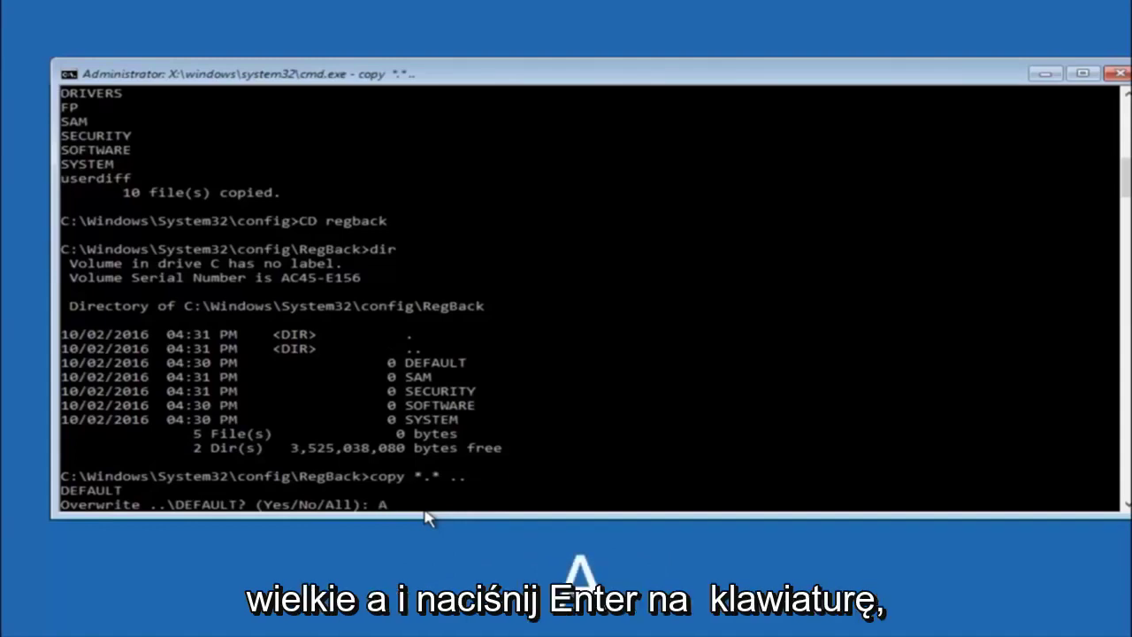
key("Return")
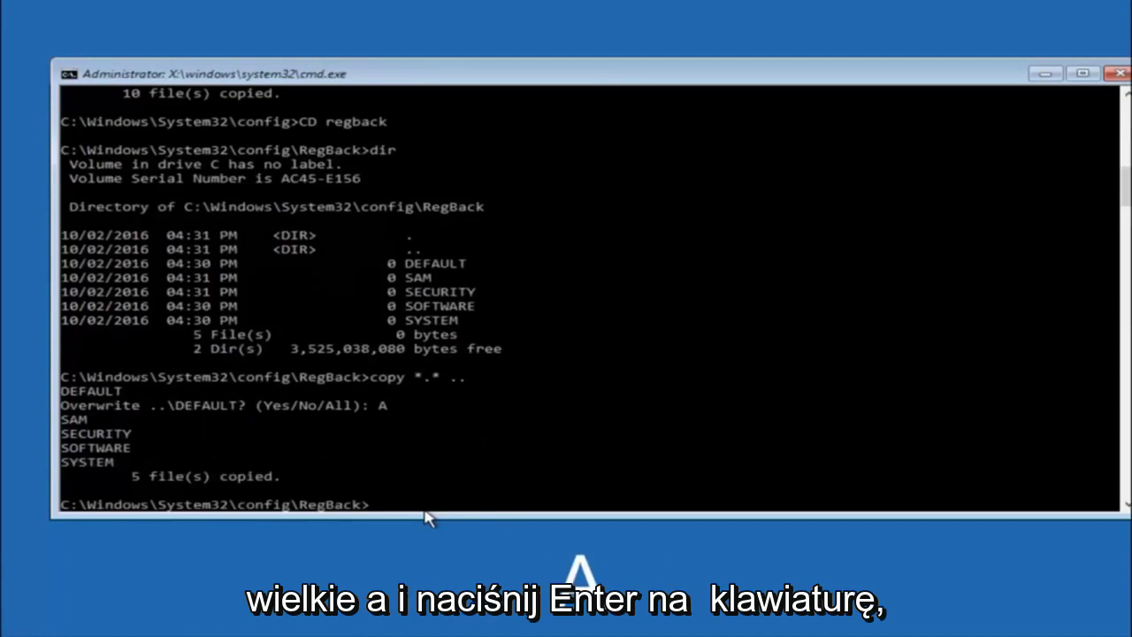